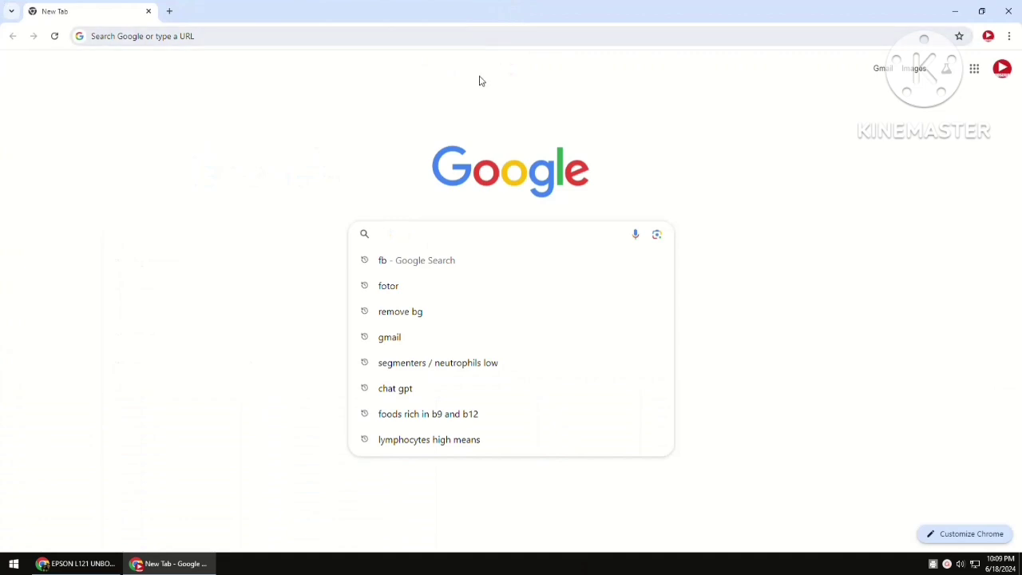
# - Search Google for "Epson L120" and open the Downloads page under the Epson Philippines result
pyautogui.click(947, 564)
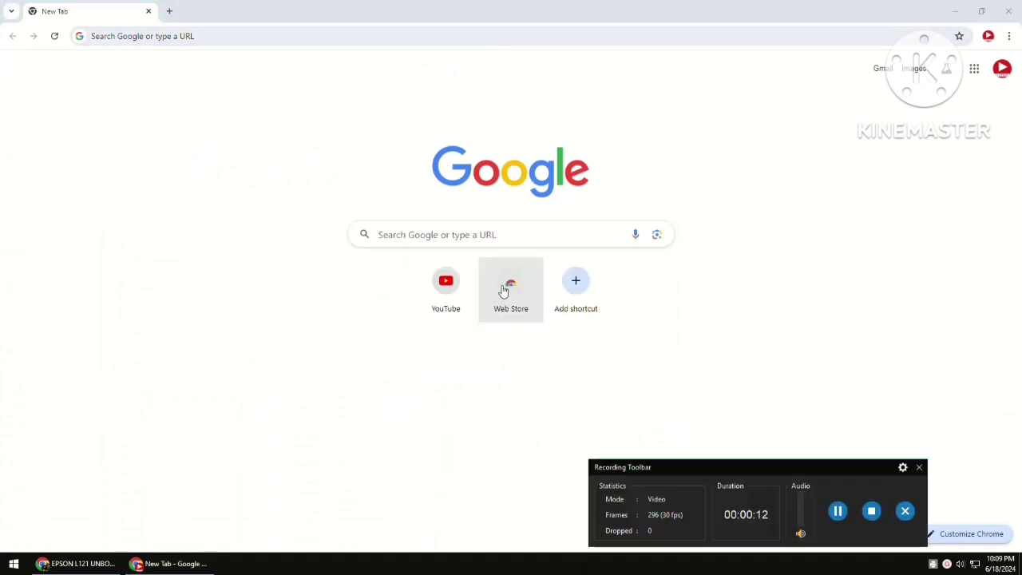
pyautogui.click(490, 234)
pyautogui.write('Eps')
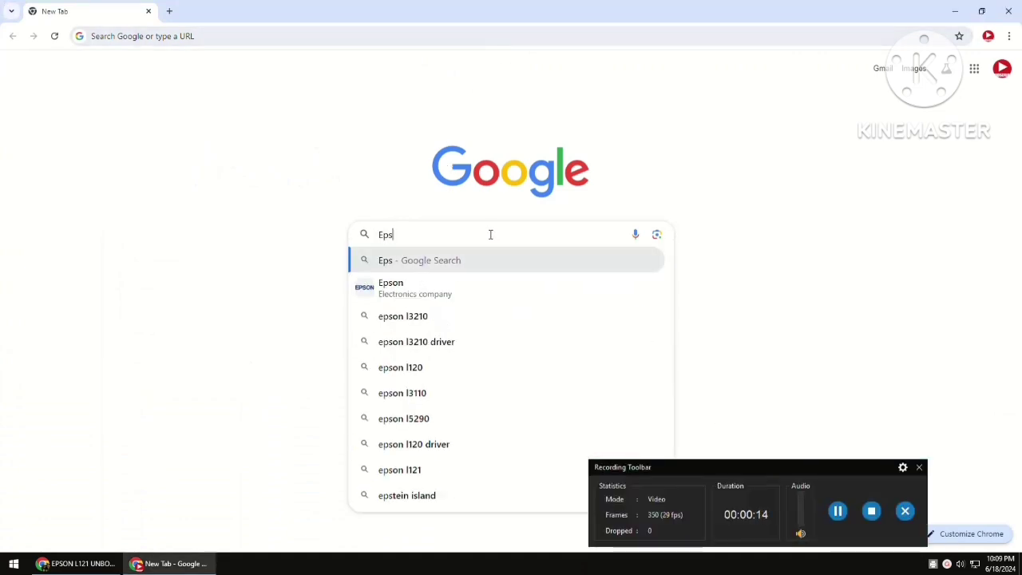
pyautogui.write('on L')
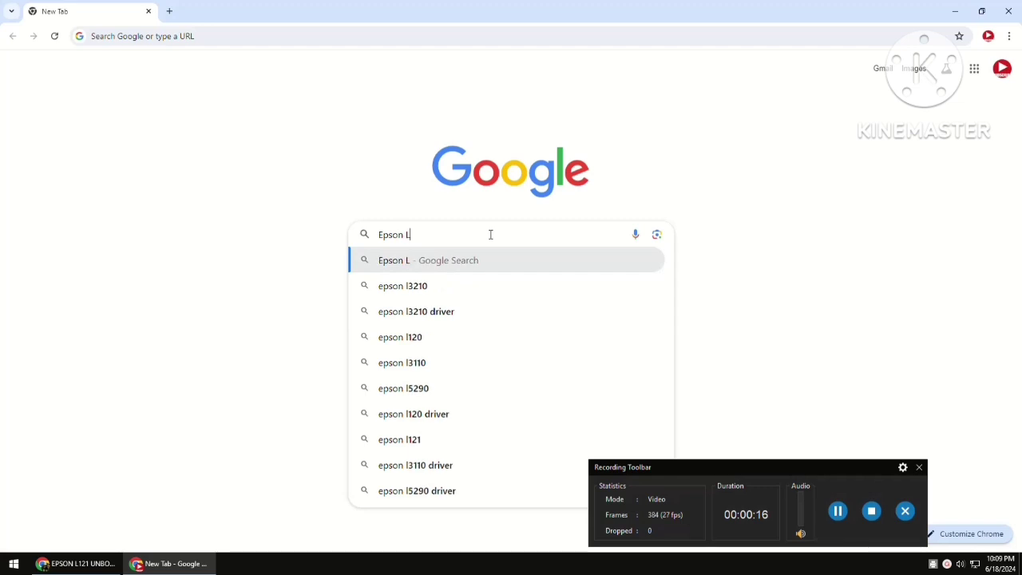
pyautogui.write('1')
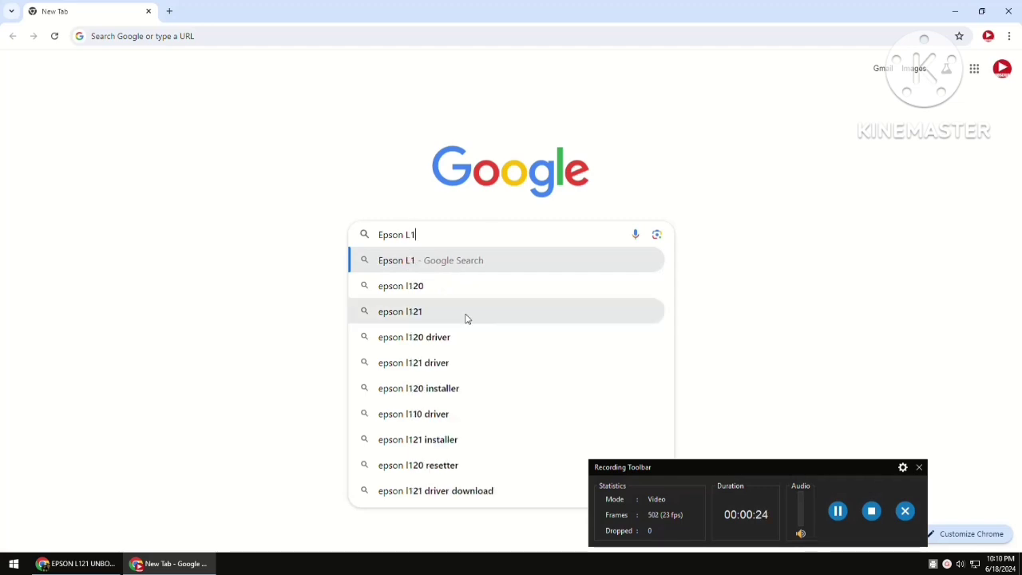
pyautogui.write('20')
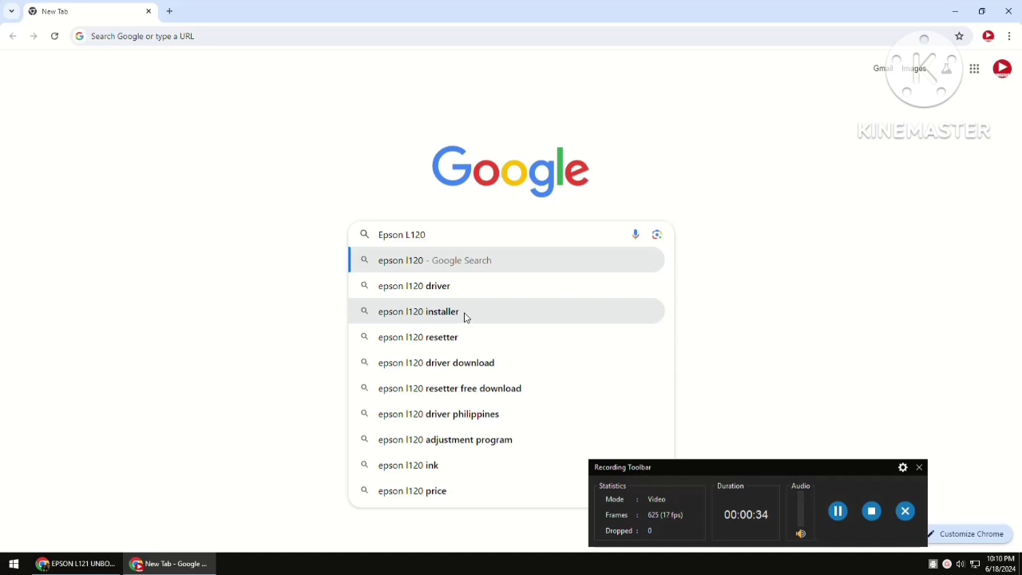
pyautogui.click(838, 512)
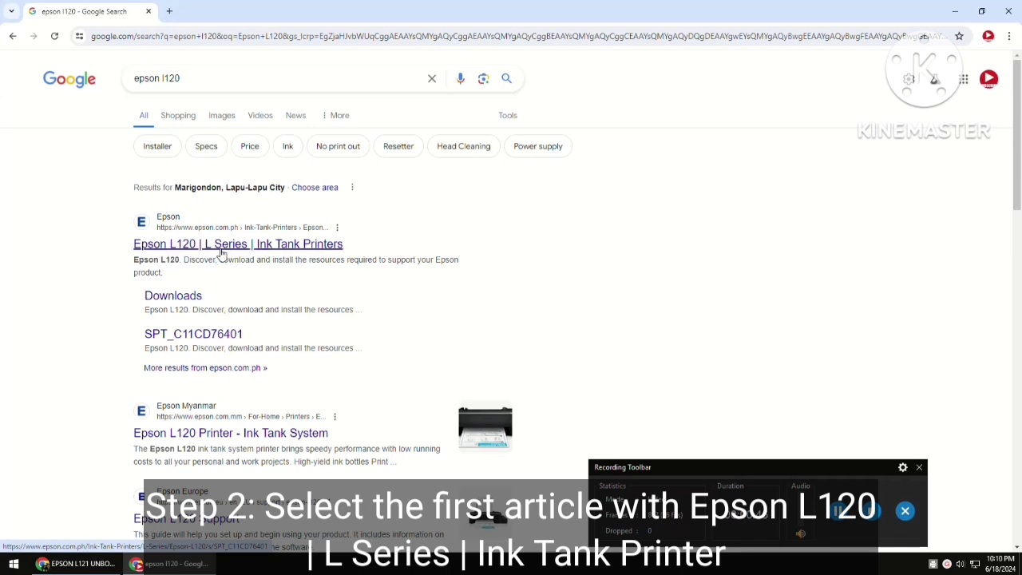
pyautogui.click(189, 299)
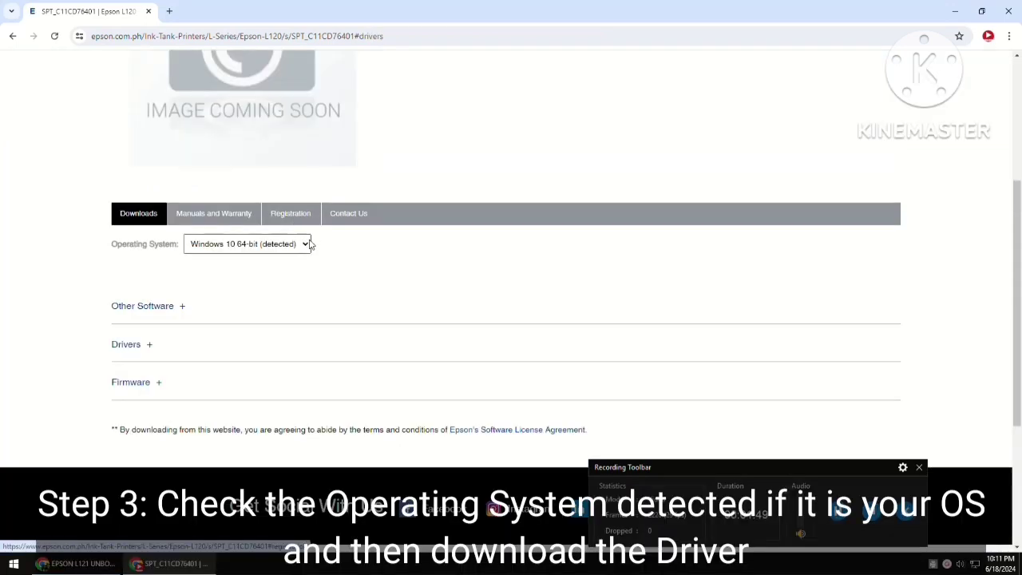
# - Choose Windows 10 64-bit as the operating system for the Epson L120 downloads and check the printer model
pyautogui.click(305, 244)
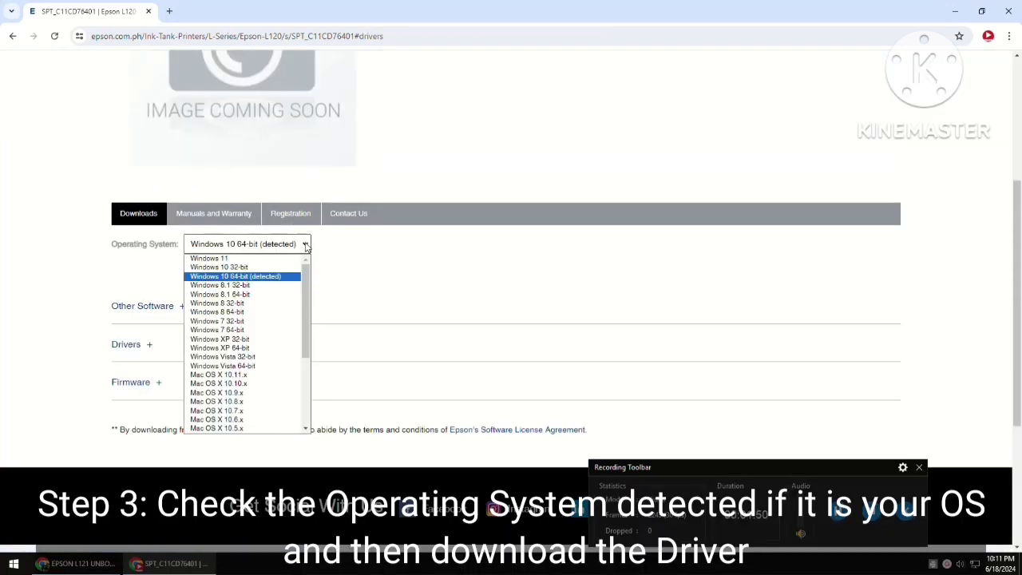
pyautogui.click(247, 276)
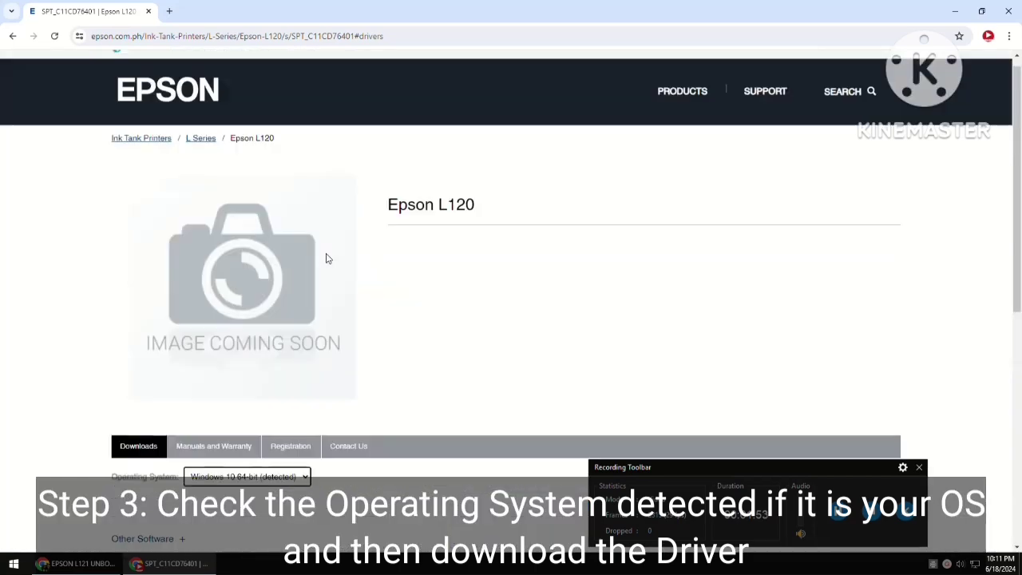
pyautogui.scroll(3, 327, 258)
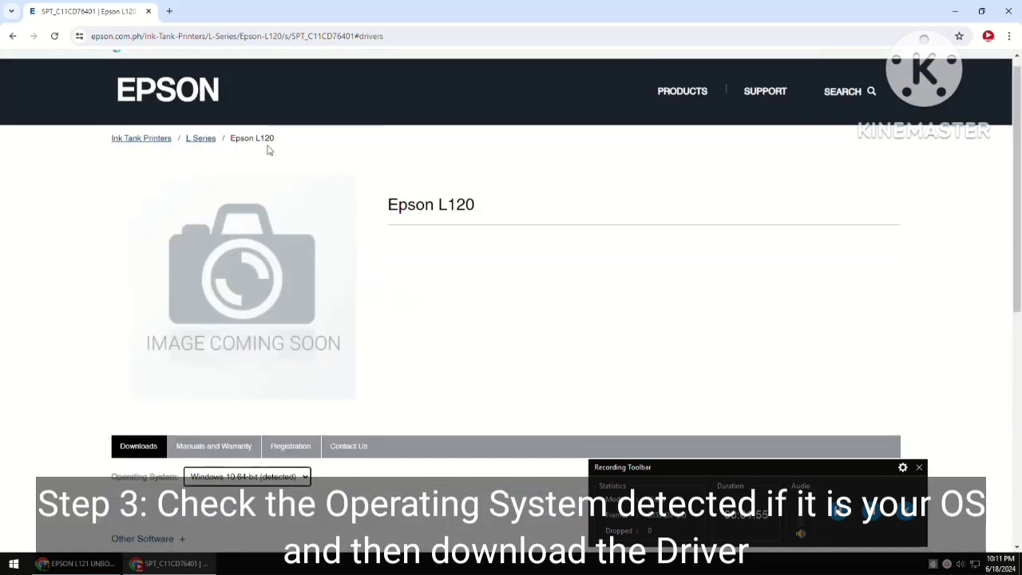
# - Download the Printer Driver for Win 64-bit from the Drivers section, accepting the software license agreement
pyautogui.scroll(-1, 344, 280)
pyautogui.scroll(-3, 343, 280)
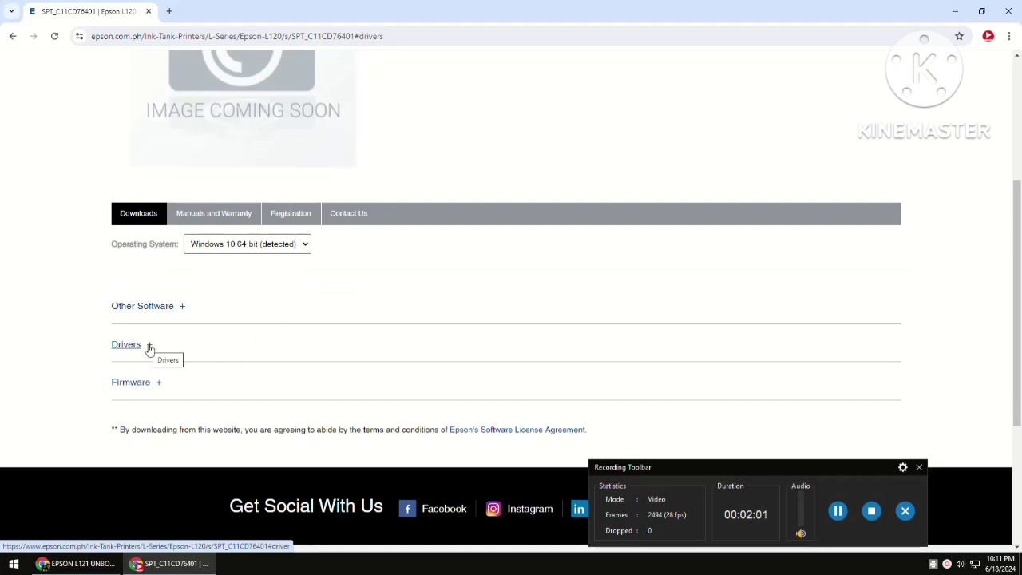
pyautogui.click(149, 347)
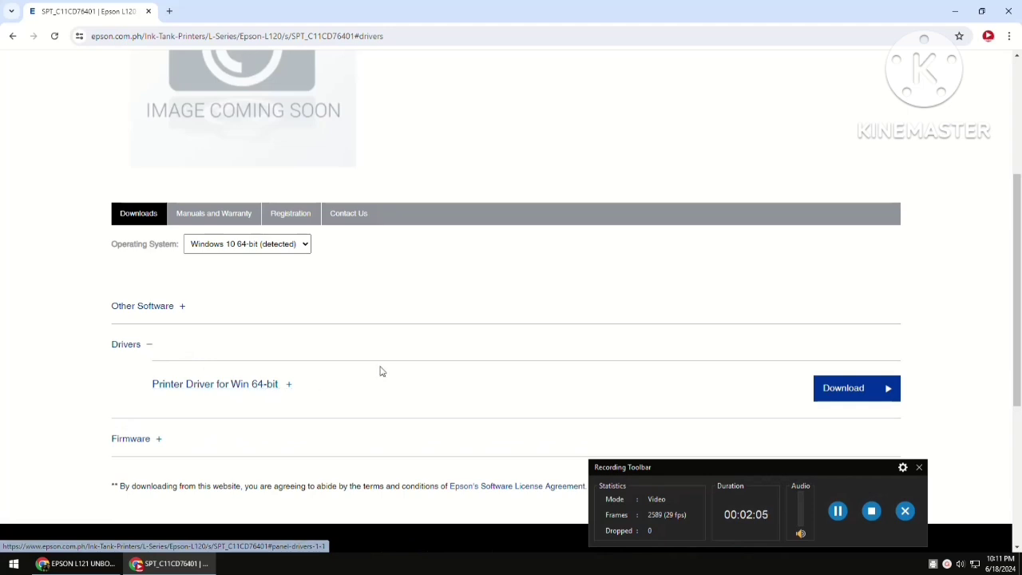
pyautogui.click(842, 391)
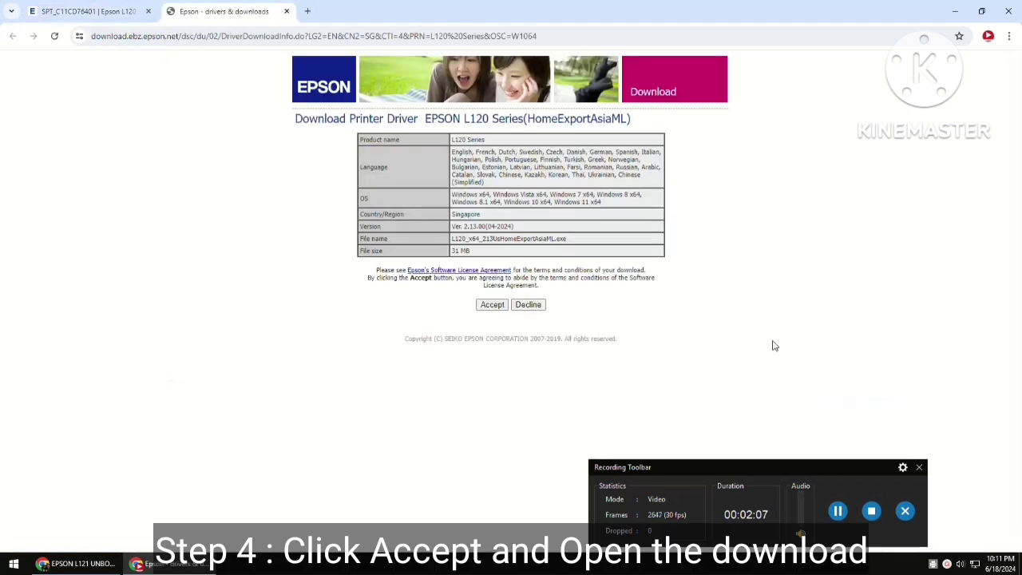
pyautogui.click(492, 307)
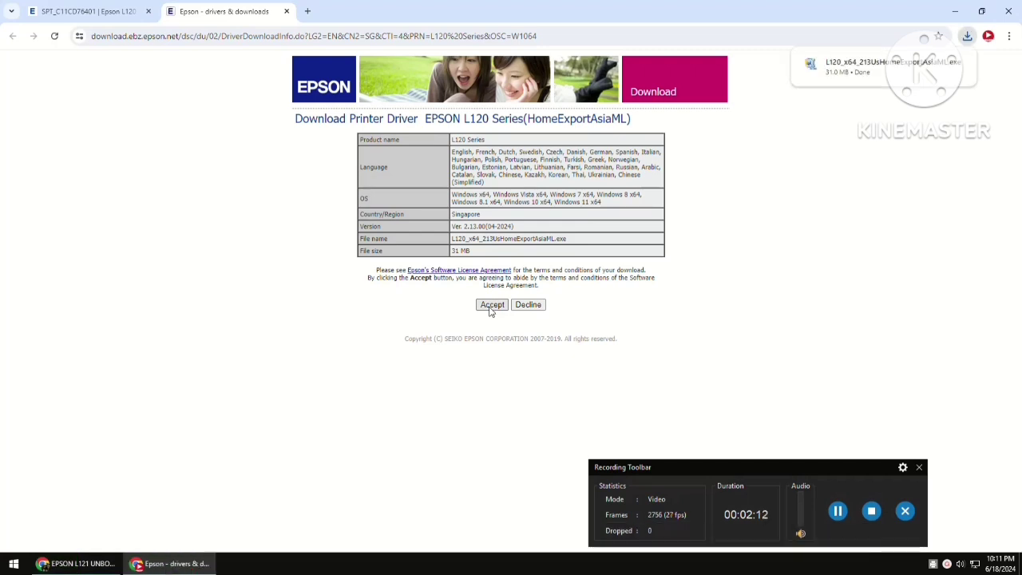
# - Show the downloaded file in its folder and run the L120_x64_213UsHomeExportAsiaML installer
pyautogui.click(939, 69)
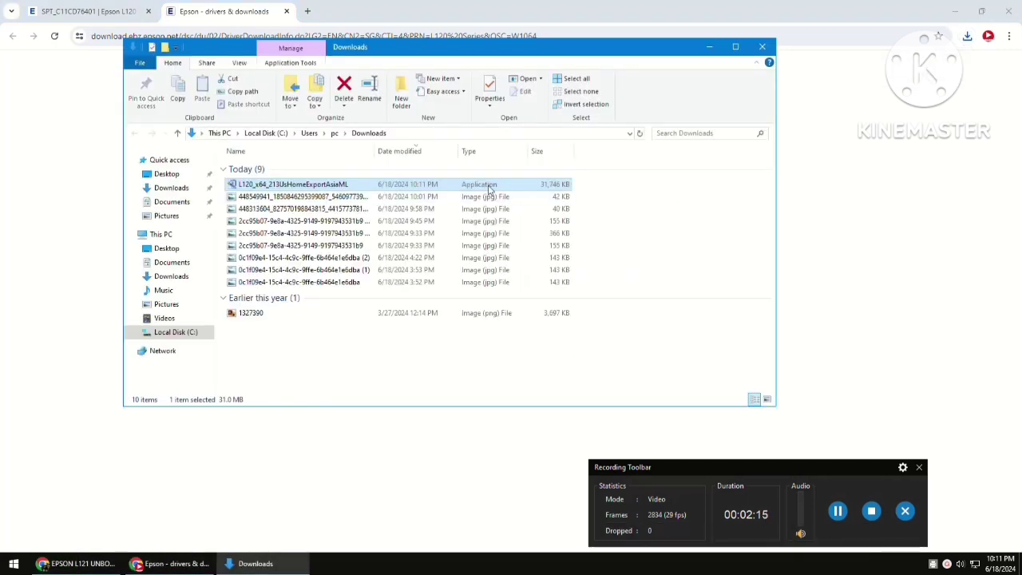
pyautogui.click(323, 187)
pyautogui.click(322, 185)
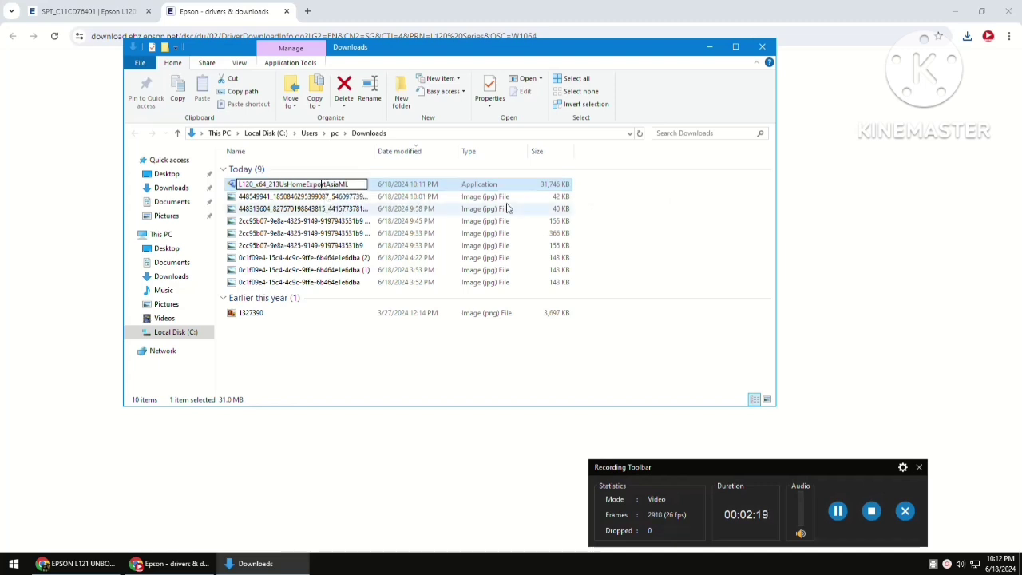
pyautogui.click(686, 217)
pyautogui.doubleClick(329, 185)
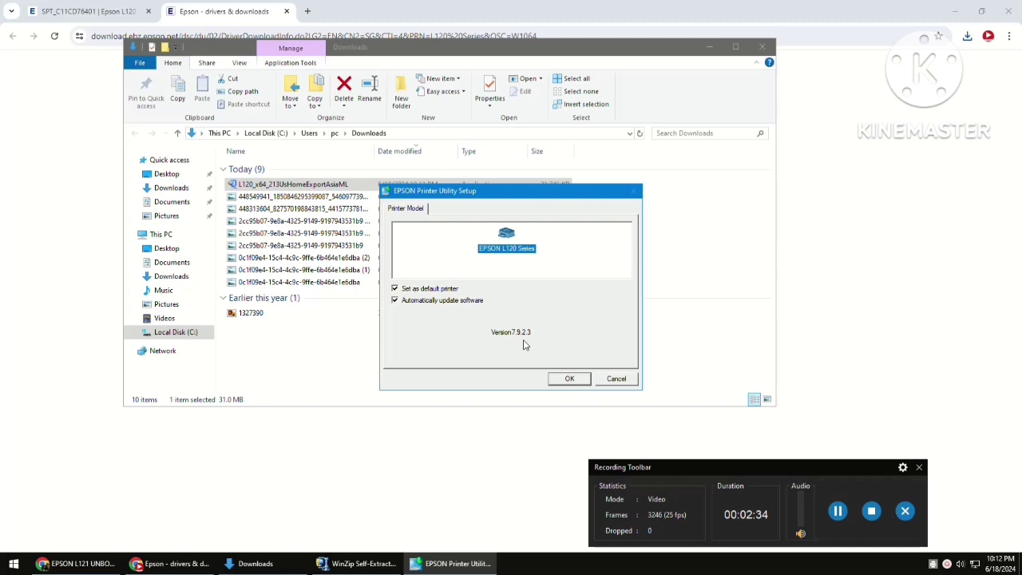
# - Confirm EPSON L120 Series as the printer model and English as the language in the printer setup
pyautogui.click(396, 291)
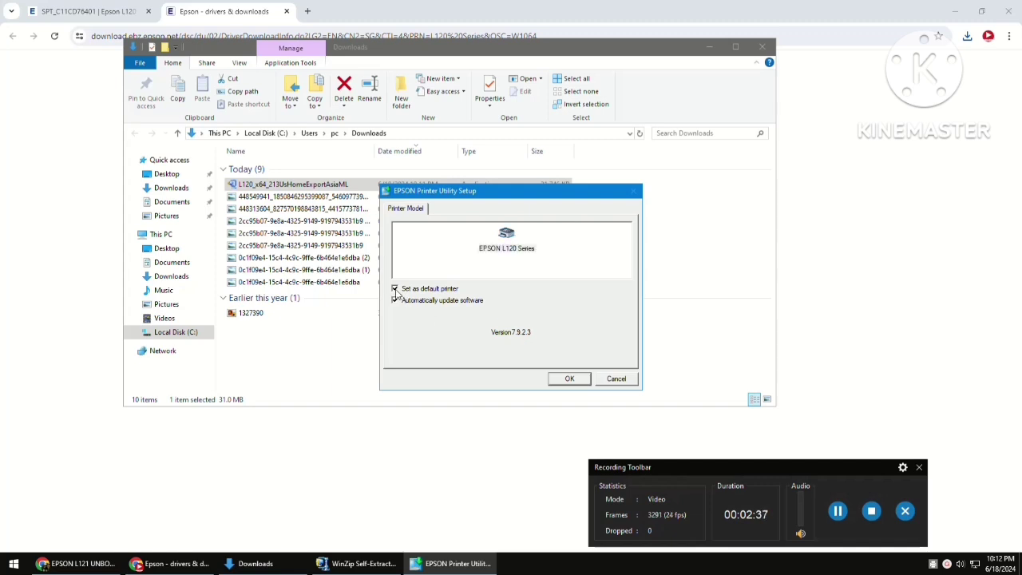
pyautogui.click(567, 381)
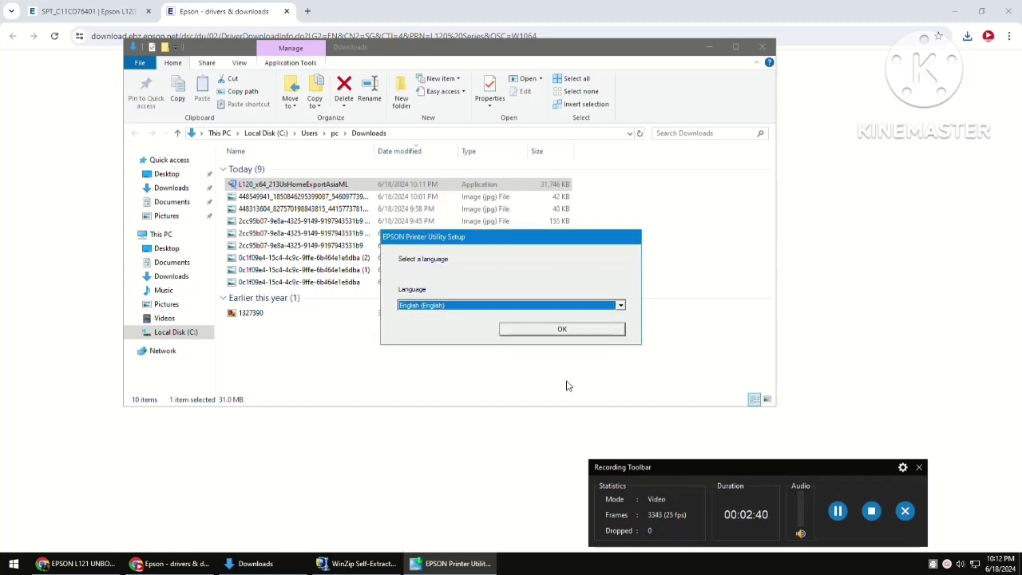
pyautogui.click(550, 332)
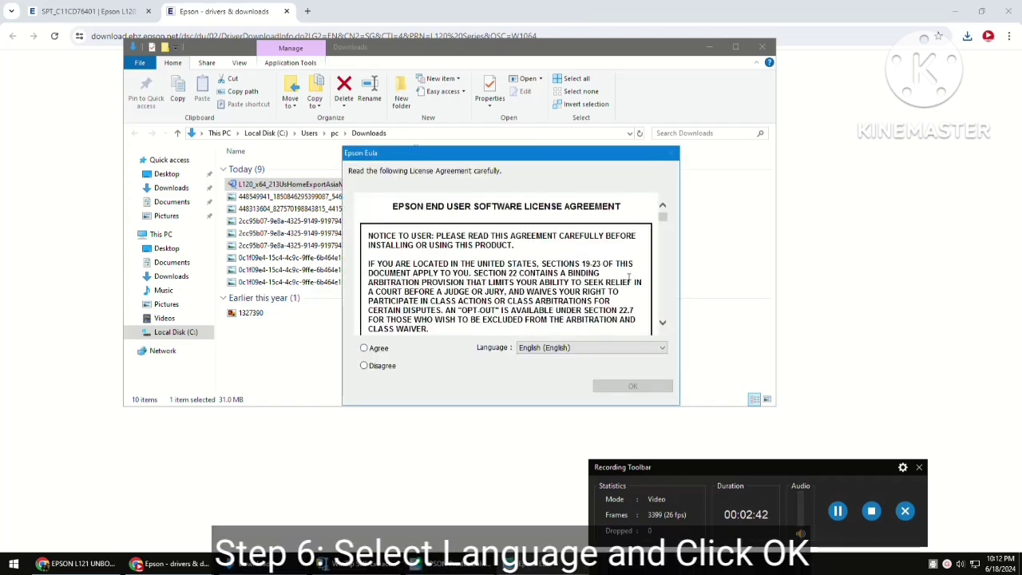
# - Agree to the Epson end user license agreement and complete the printer driver installation
pyautogui.moveTo(663, 217); pyautogui.dragTo(661, 334)
pyautogui.click(364, 349)
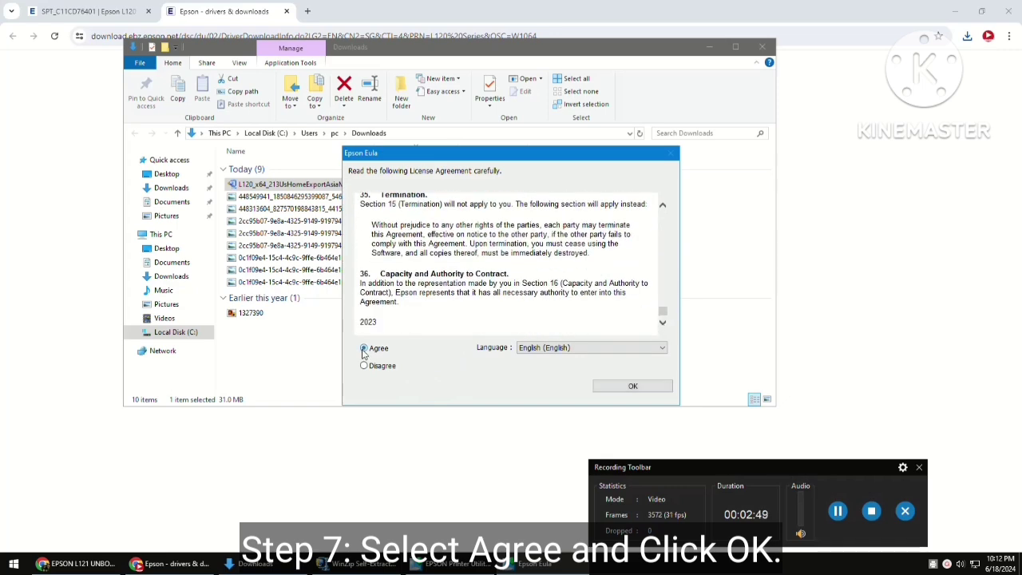
pyautogui.click(631, 386)
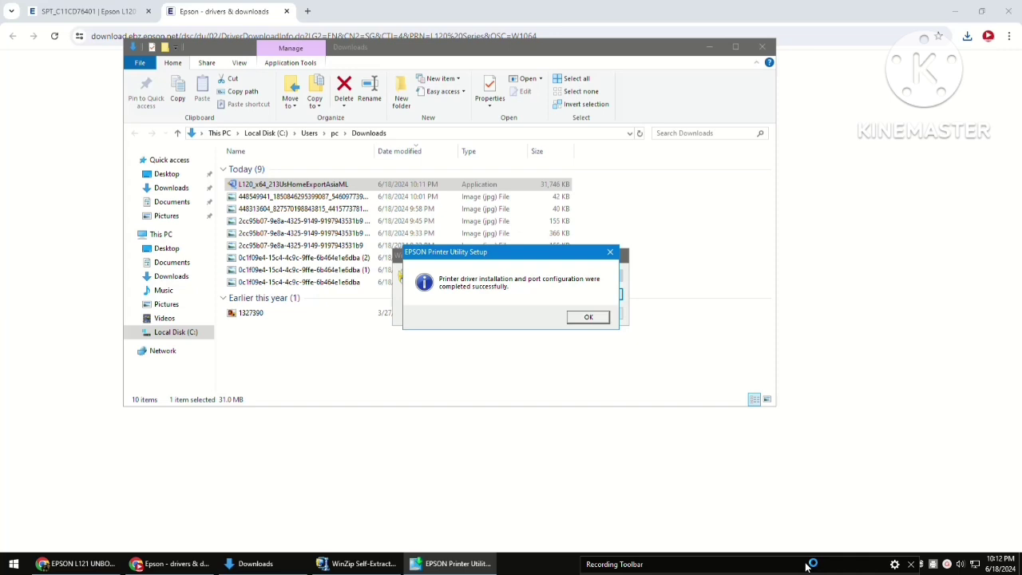
pyautogui.click(591, 320)
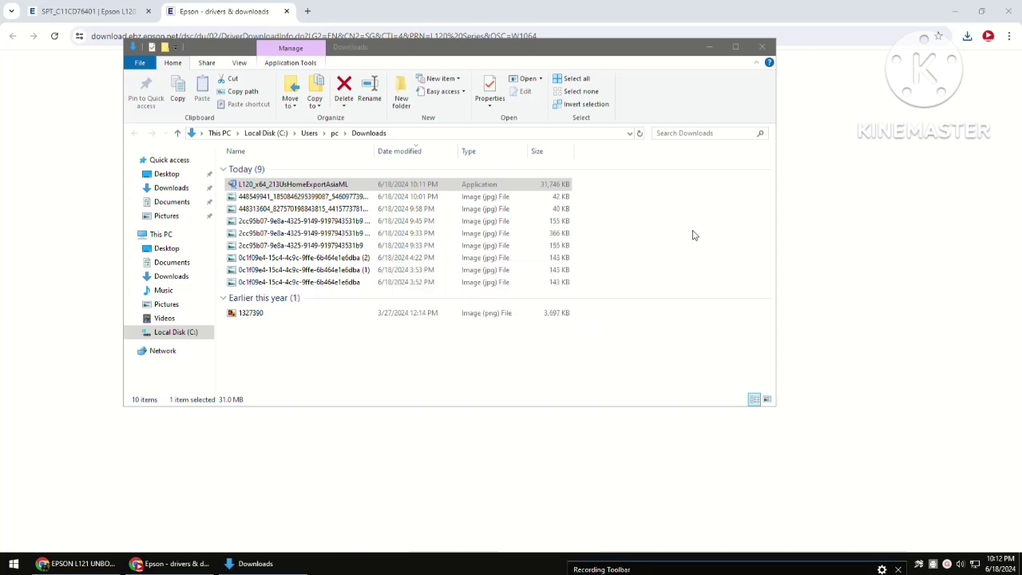
# - Switch to Word and write "The Thinker Republic" in a new blank document
pyautogui.click(711, 50)
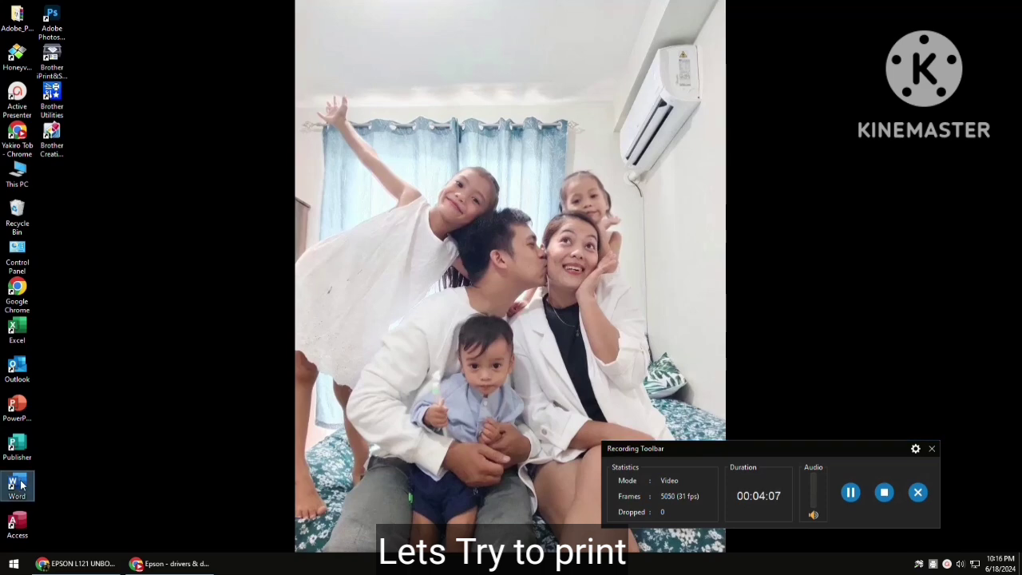
pyautogui.doubleClick(17, 484)
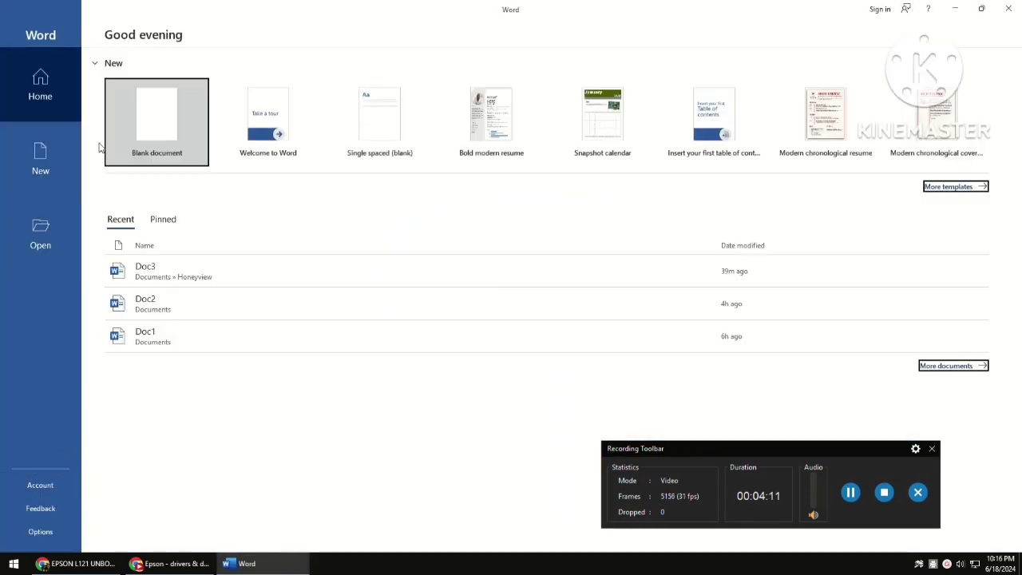
pyautogui.click(158, 115)
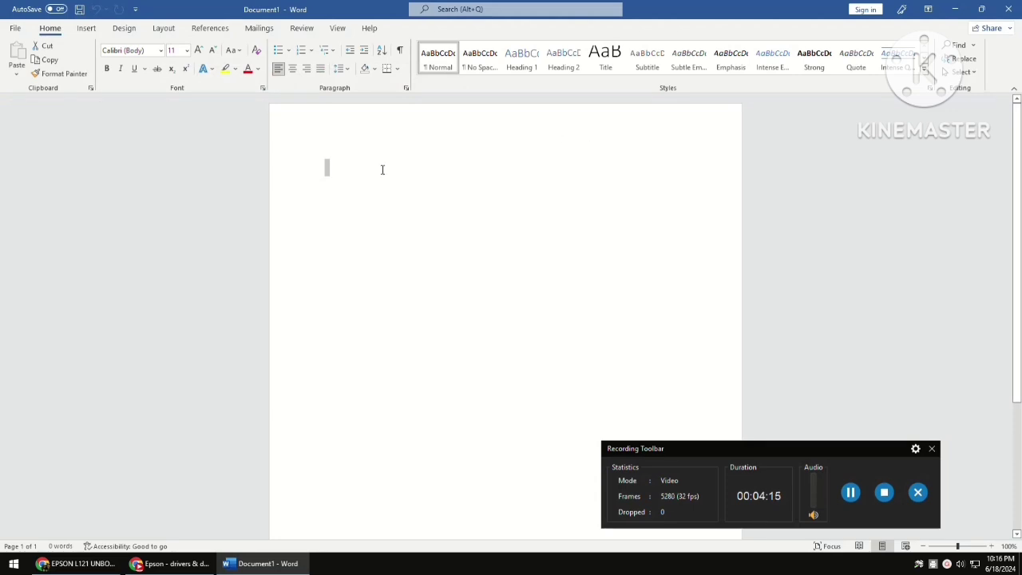
pyautogui.write('The T')
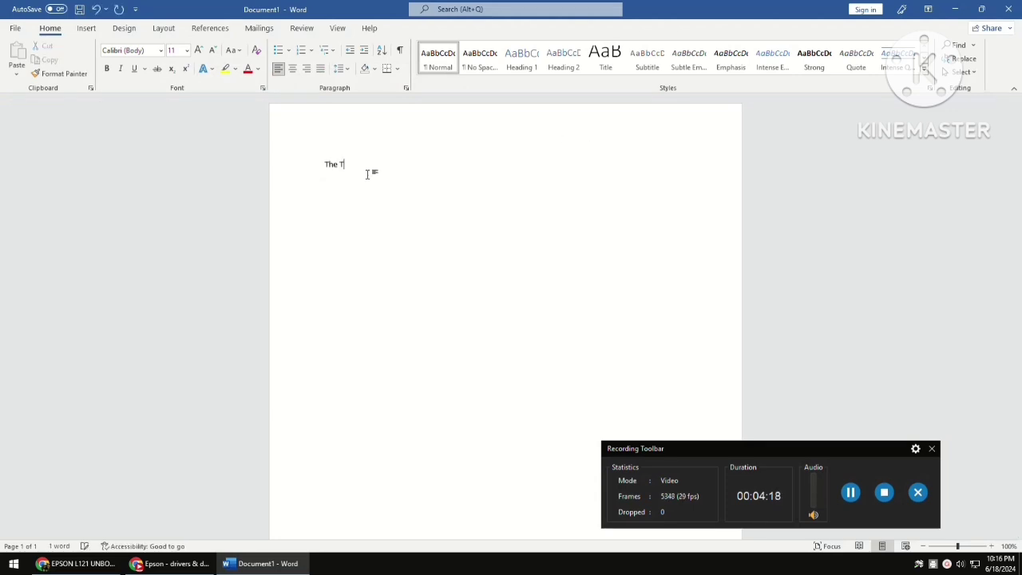
pyautogui.write('hin')
pyautogui.write('Republic')
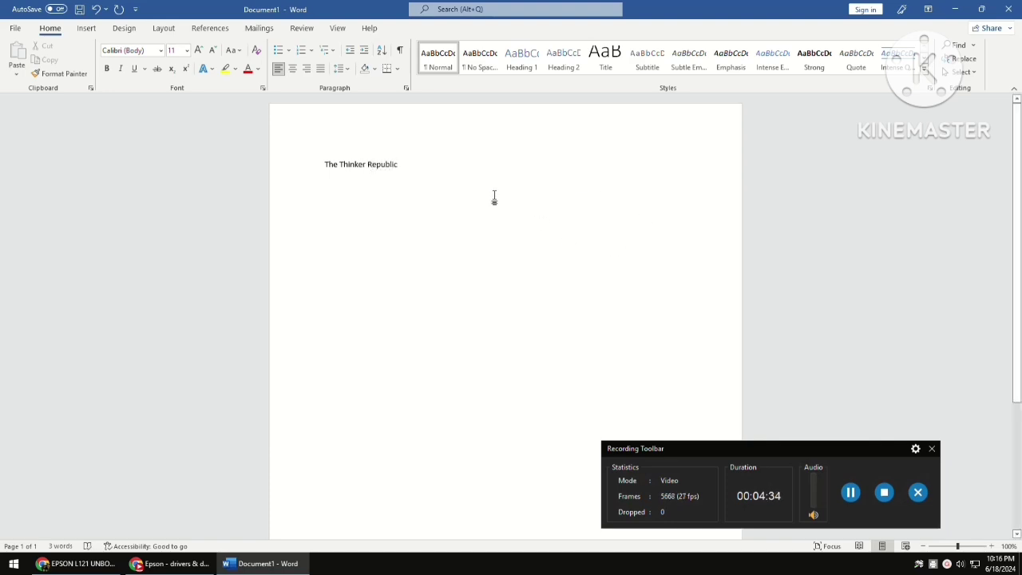
# - Set the "The Thinker Republic" line to font size 36 and colour it red
pyautogui.tripleClick(336, 175)
pyautogui.click(186, 50)
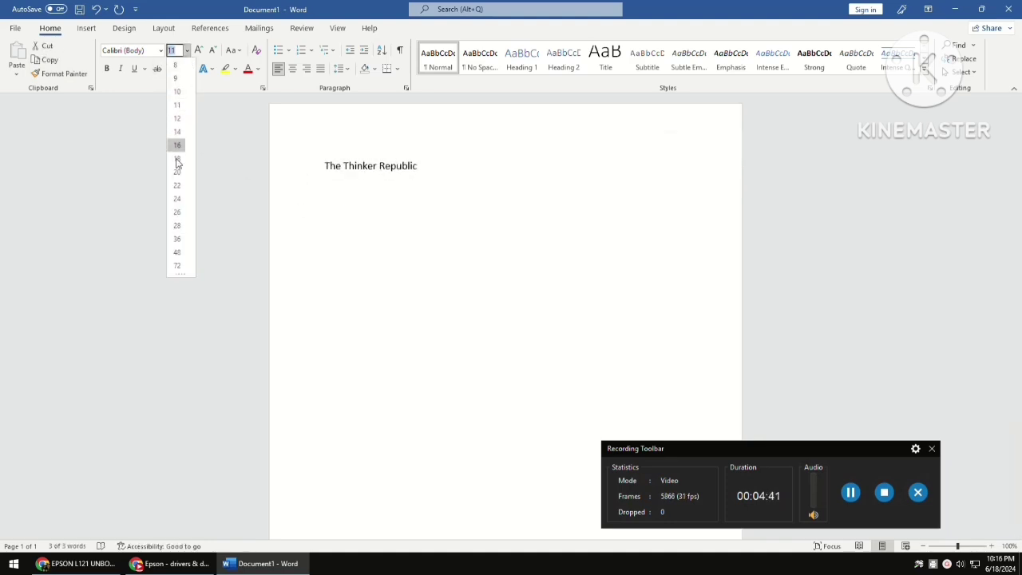
pyautogui.click(179, 240)
pyautogui.click(248, 69)
pyautogui.click(392, 232)
# - Change the font of the "The Thinker Republic" line to Monotype Corsiva
pyautogui.tripleClick(424, 175)
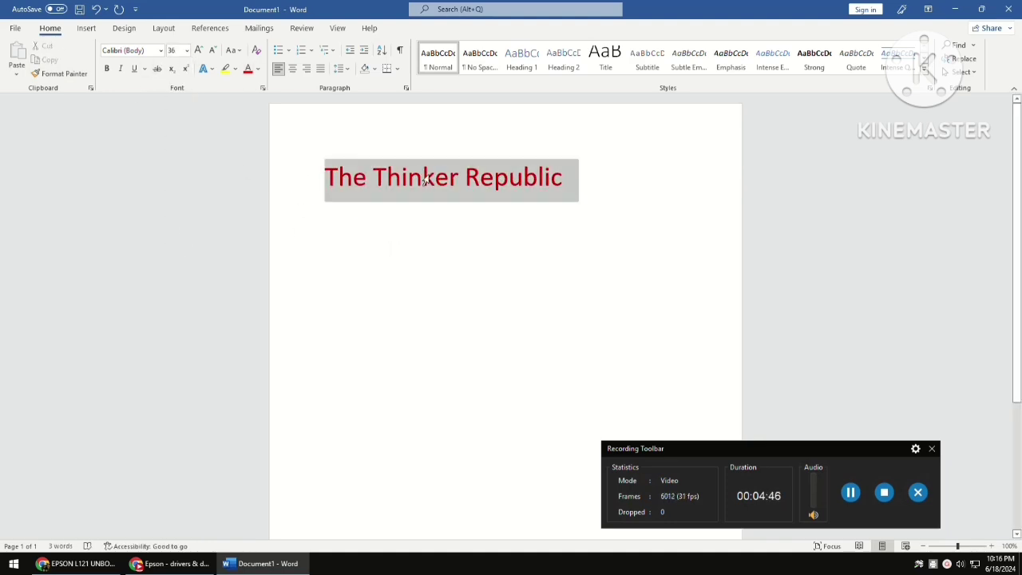
pyautogui.click(161, 50)
pyautogui.moveTo(269, 95); pyautogui.dragTo(269, 289)
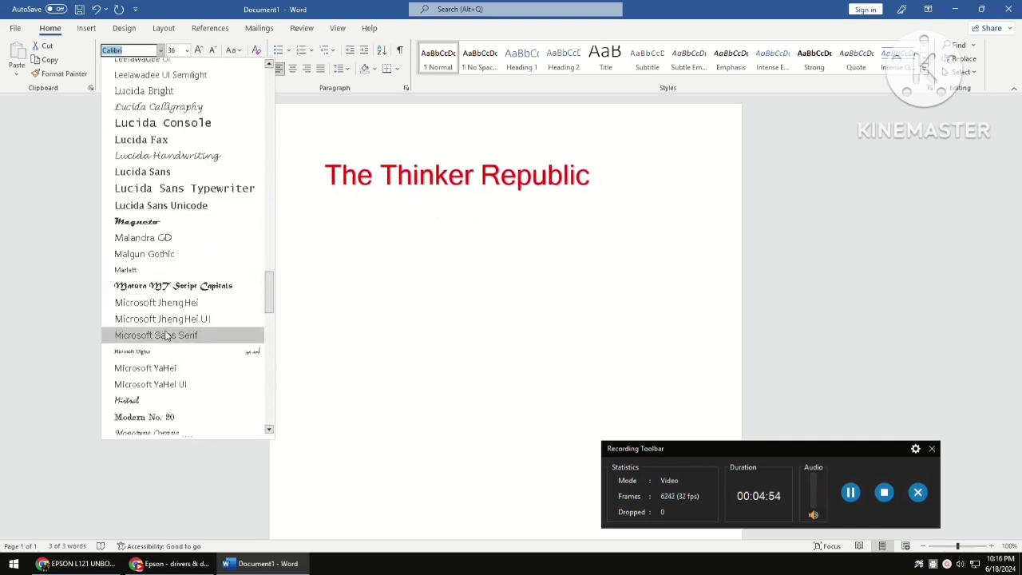
pyautogui.scroll(-4, 271, 293)
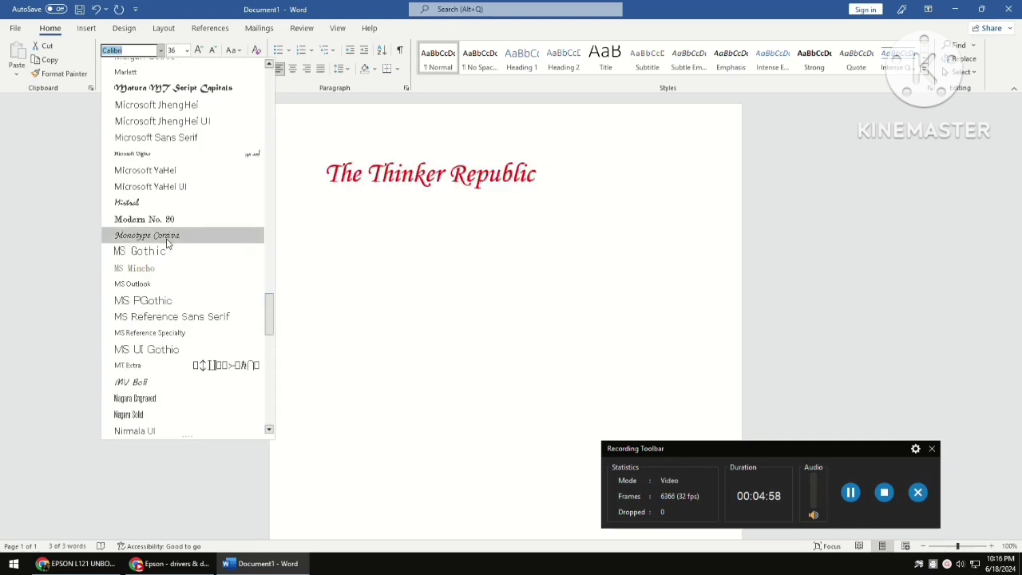
pyautogui.click(159, 239)
# - Review the quality options in the EPSON L120 Series properties, keeping Standard, and print one copy of the document
pyautogui.click(15, 27)
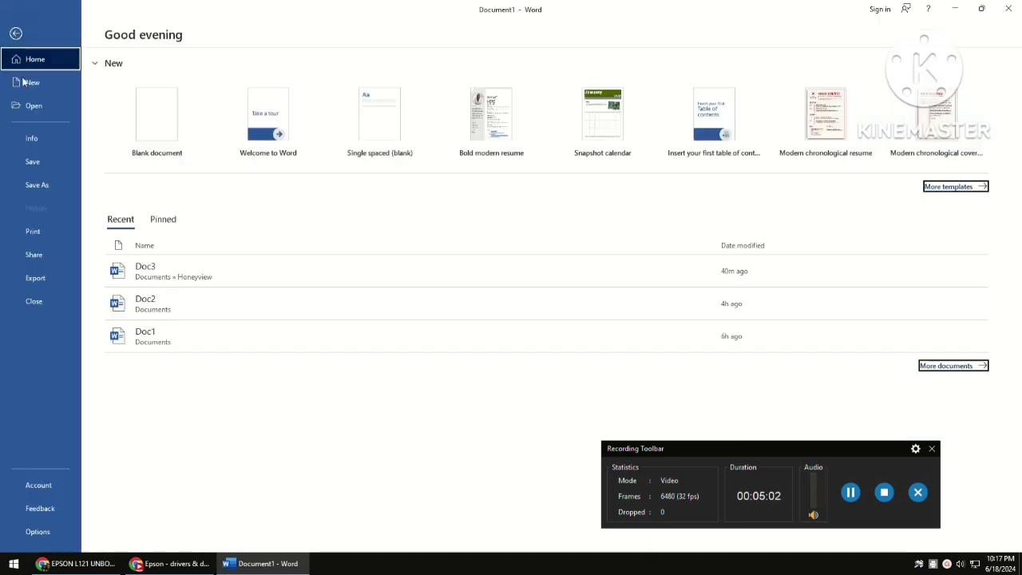
pyautogui.click(35, 234)
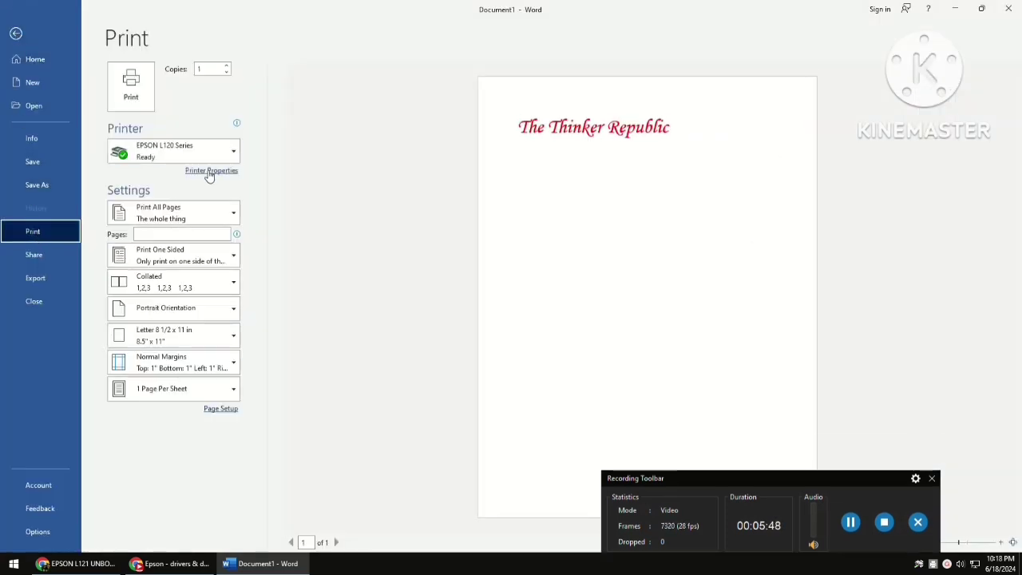
pyautogui.click(210, 170)
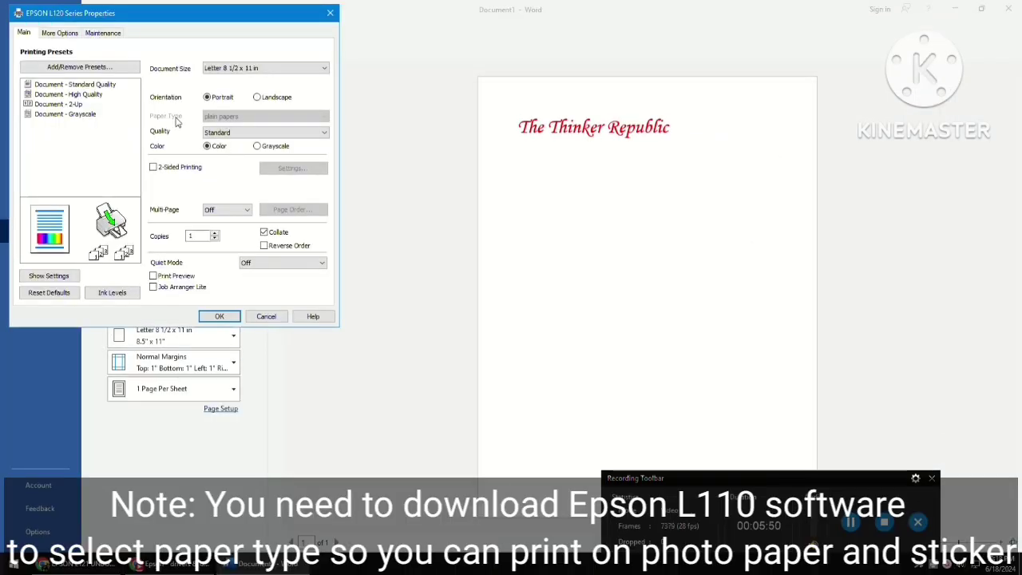
pyautogui.click(326, 134)
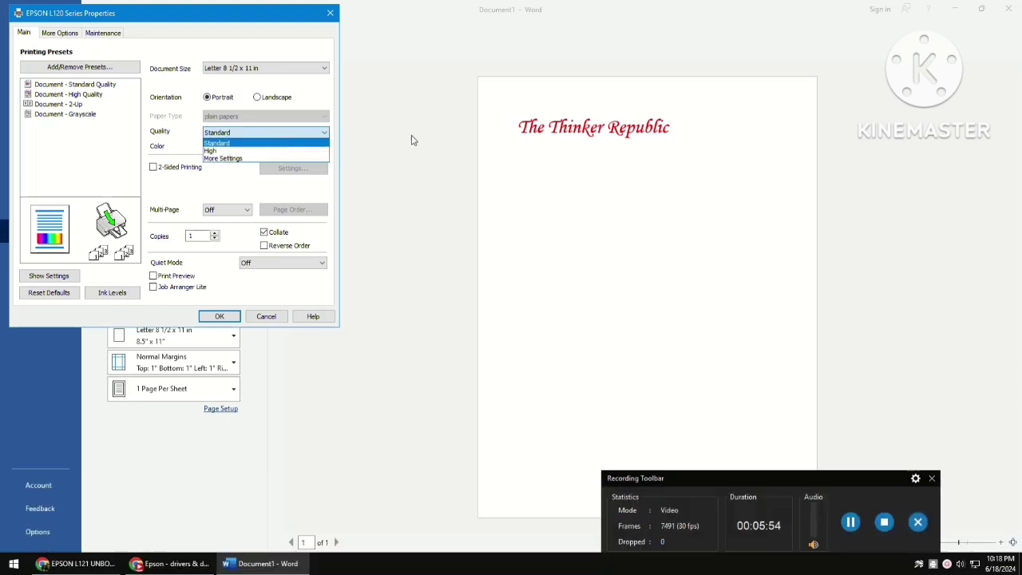
pyautogui.click(409, 141)
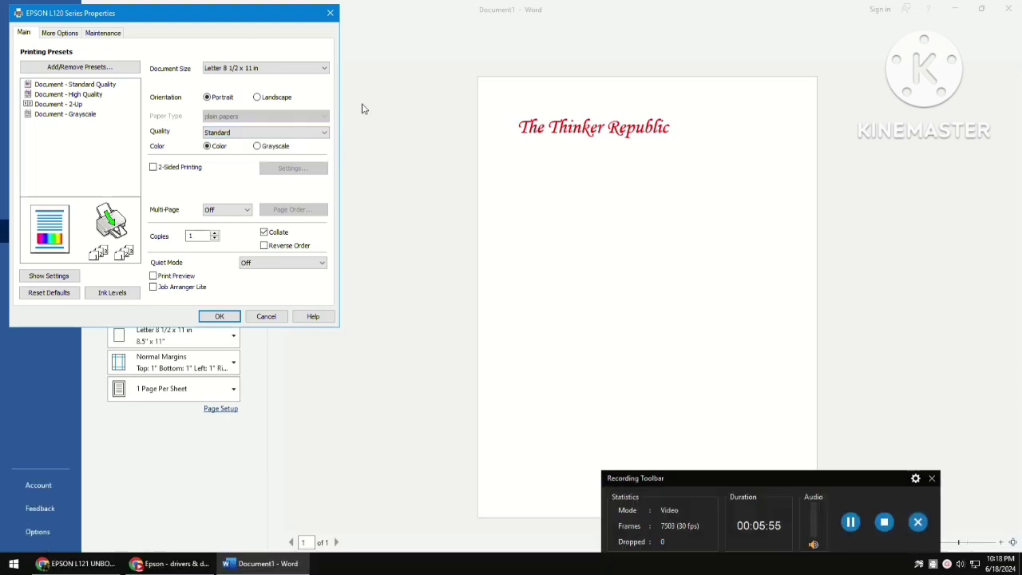
pyautogui.click(219, 317)
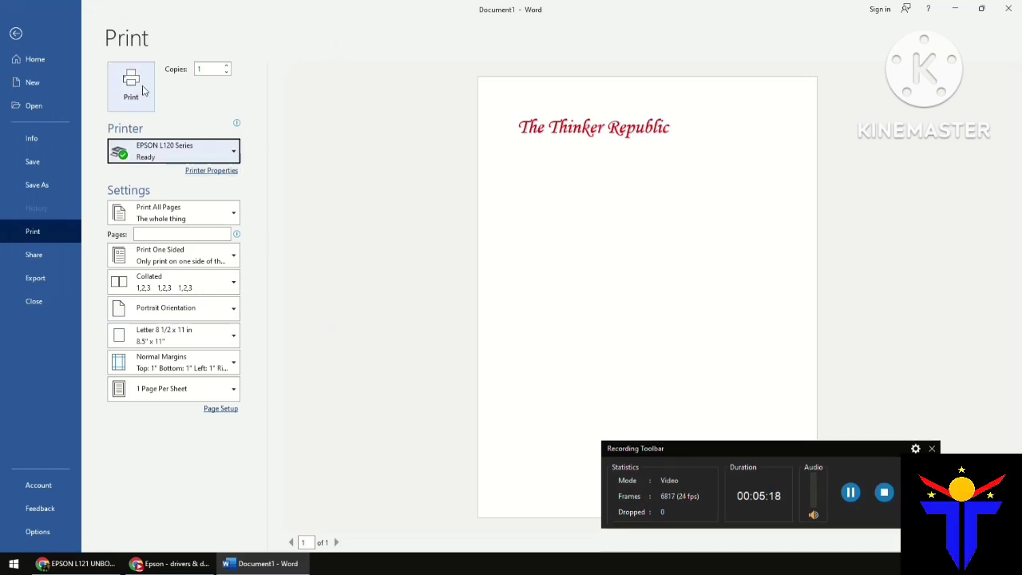
pyautogui.click(144, 91)
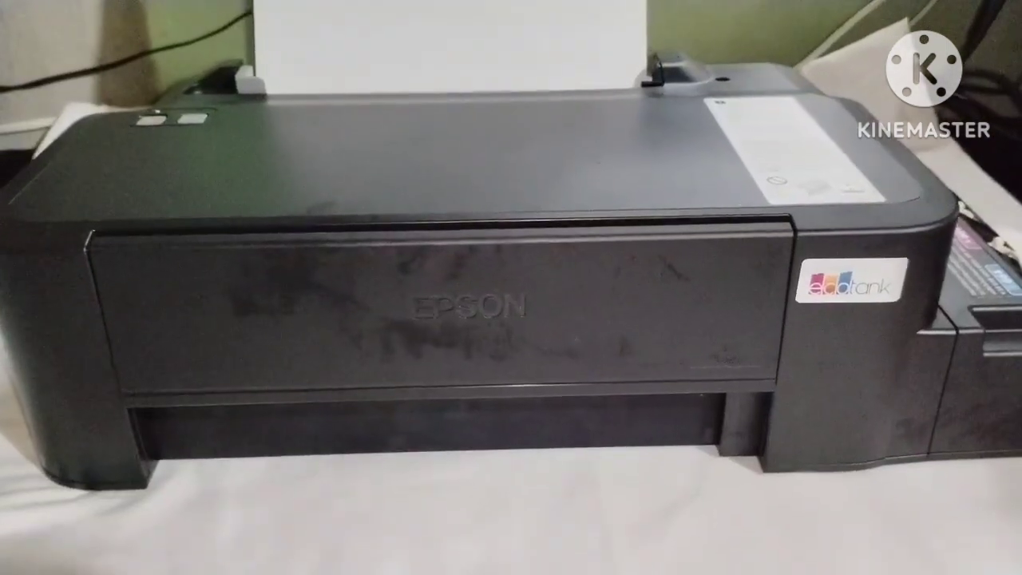